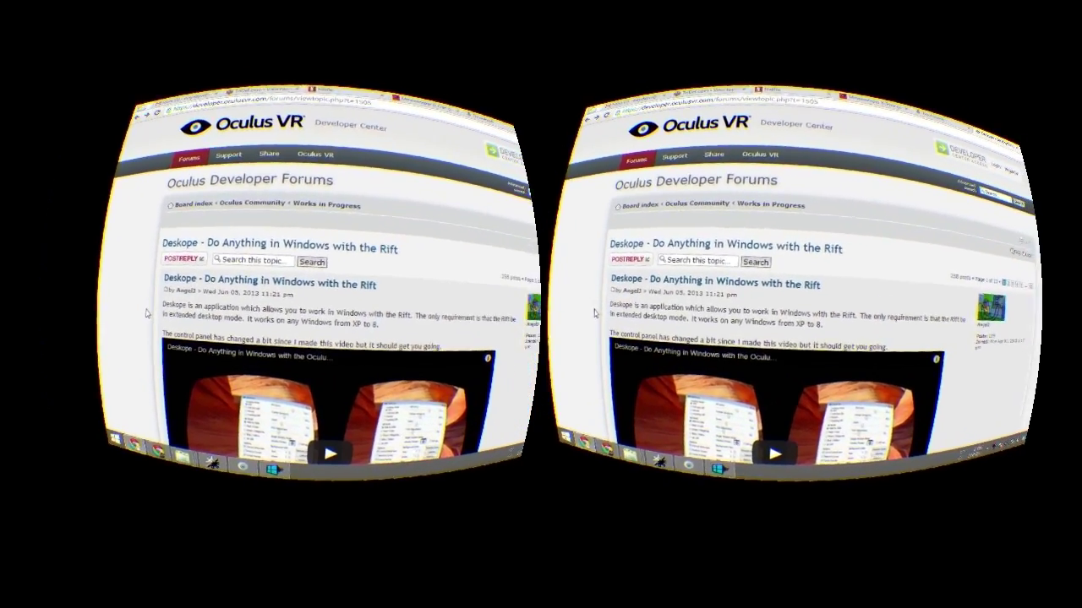
Step: Read down the Deskope forum thread past its download and known-issues notes, then open Deskope's settings window
scroll(143, 309, down, 2)
scroll(142, 308, down, 2)
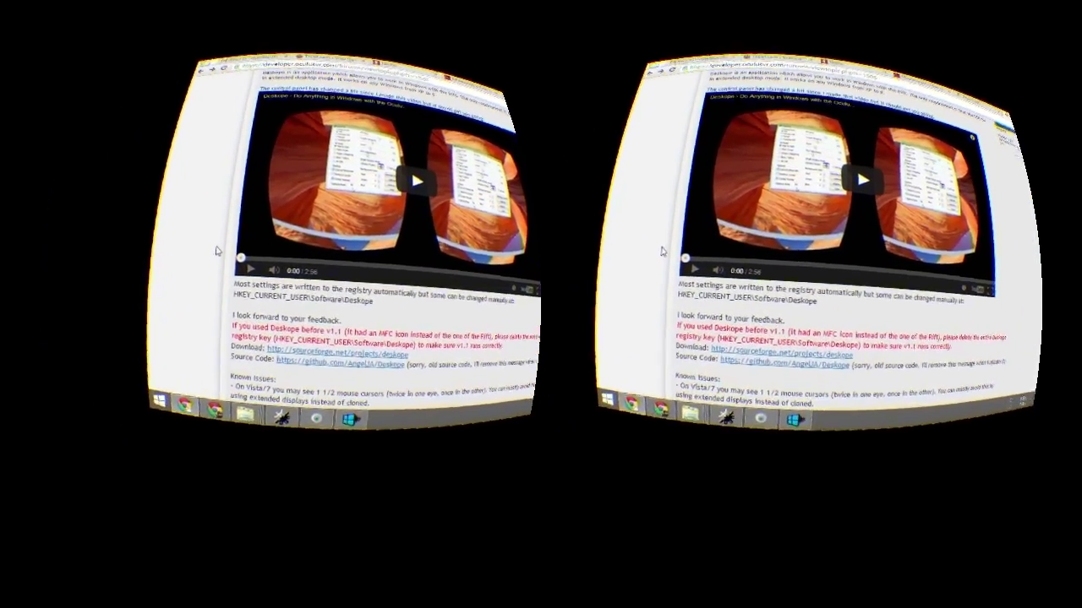
scroll(210, 295, up, 5)
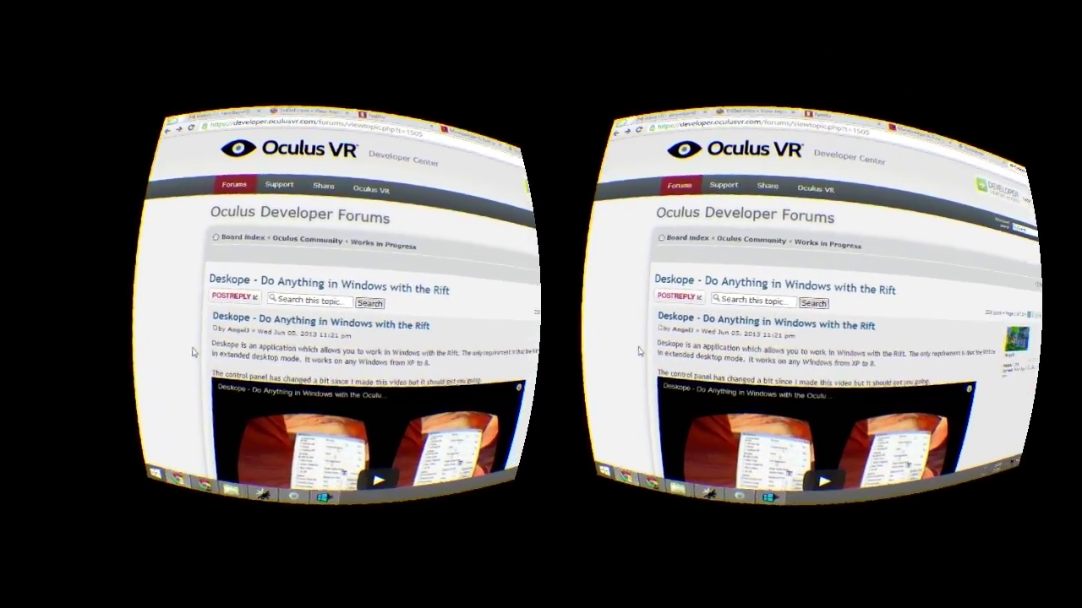
scroll(196, 234, down, 2)
scroll(196, 234, down, 3)
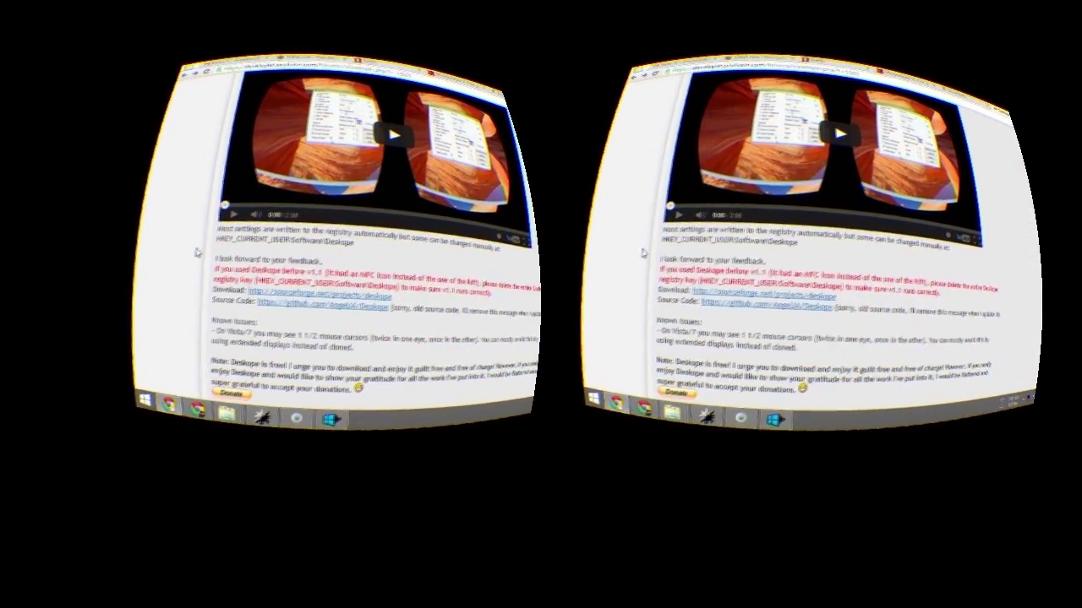
scroll(196, 288, down, 2)
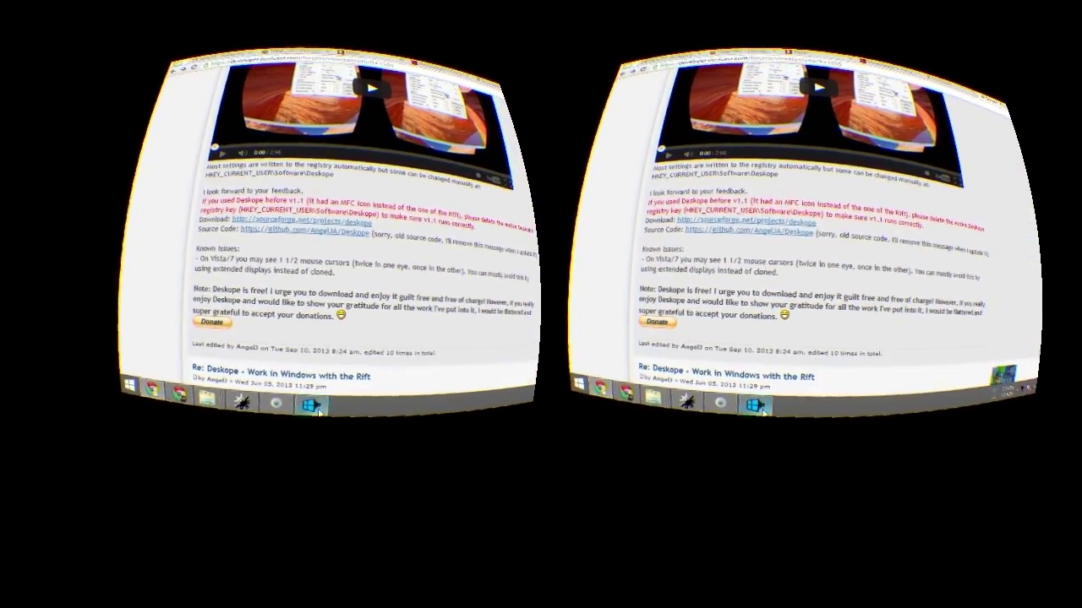
click(313, 420)
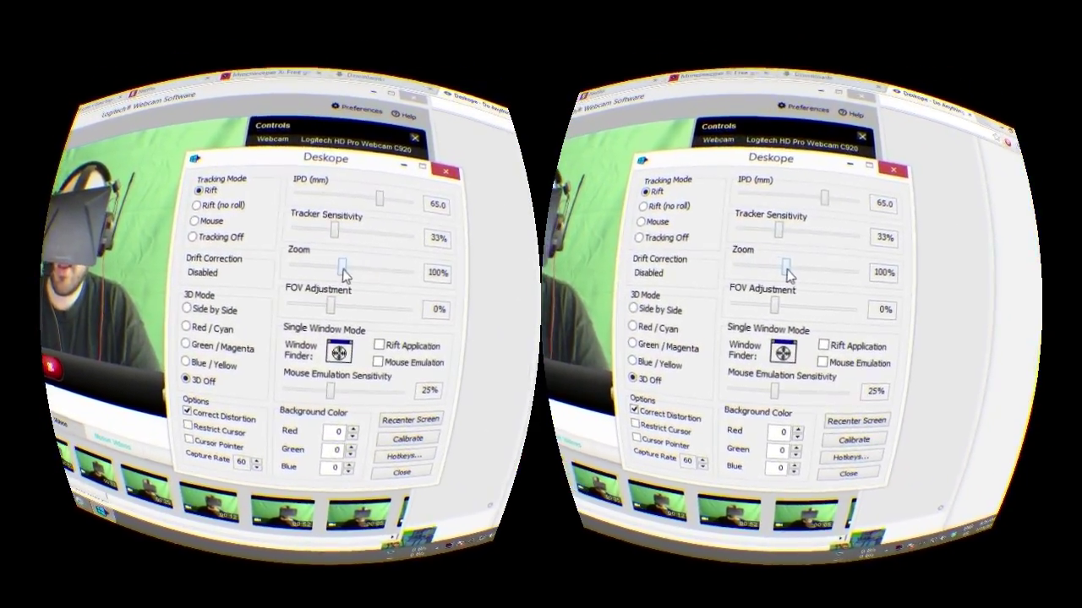
drag(346, 247, 474, 245)
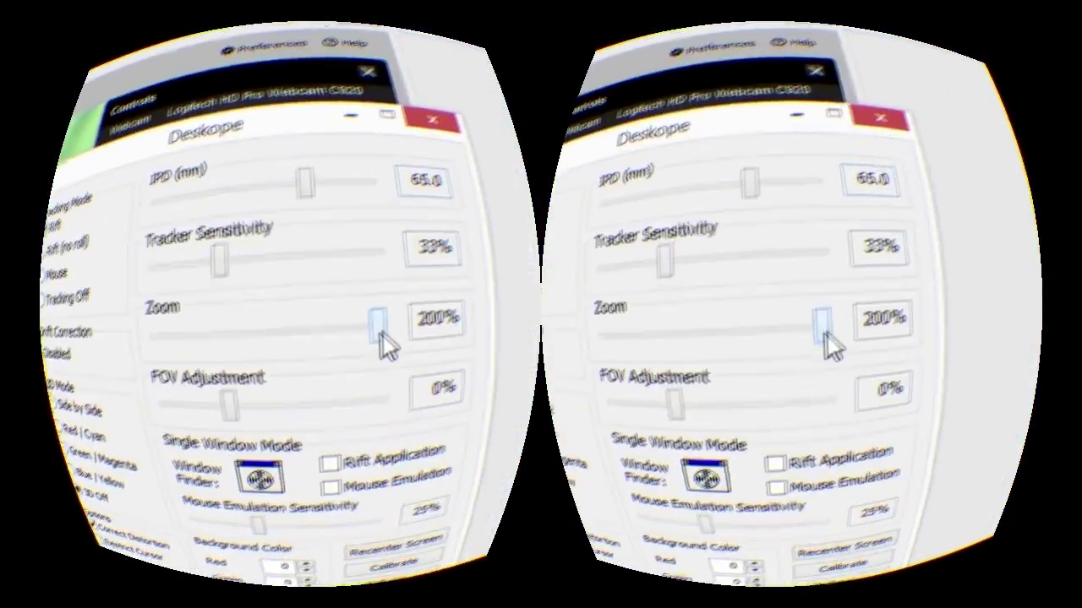
drag(386, 343, 314, 257)
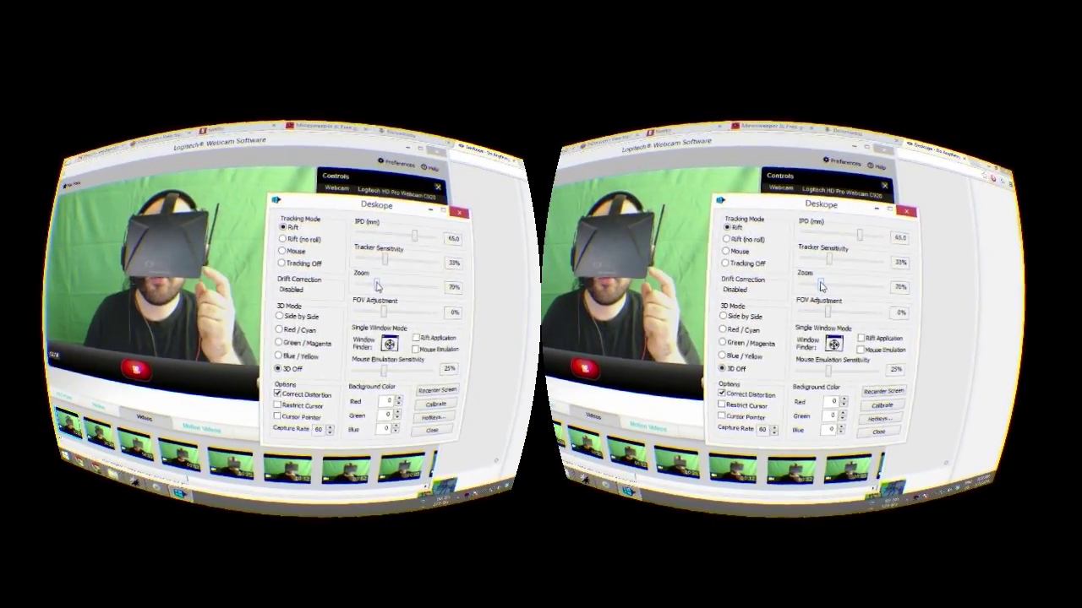
drag(374, 283, 486, 297)
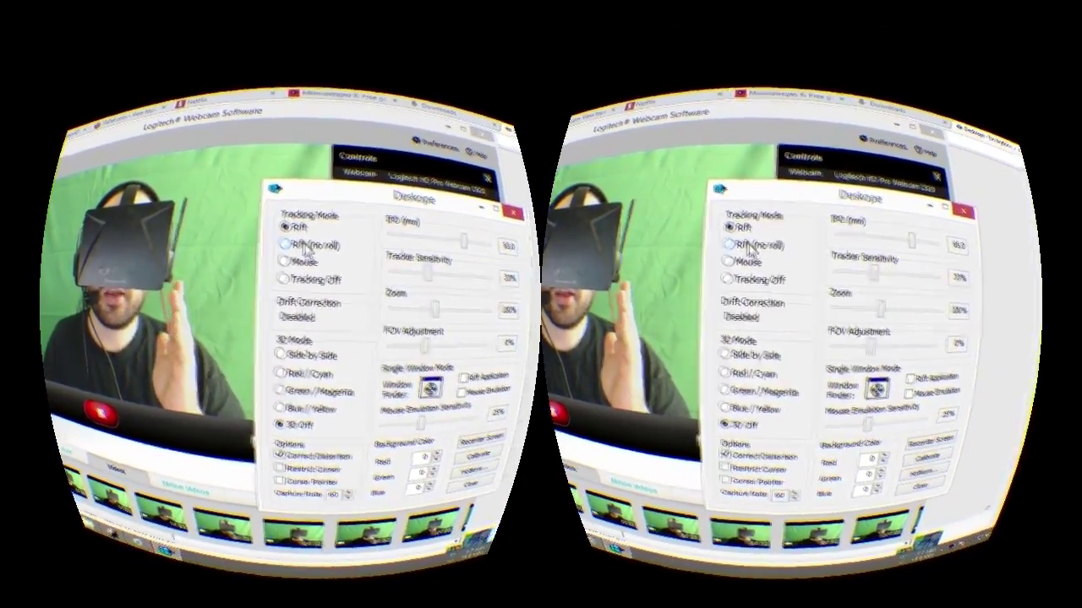
Step: Set Deskope's Tracking Mode to Rift (no roll)
click(312, 245)
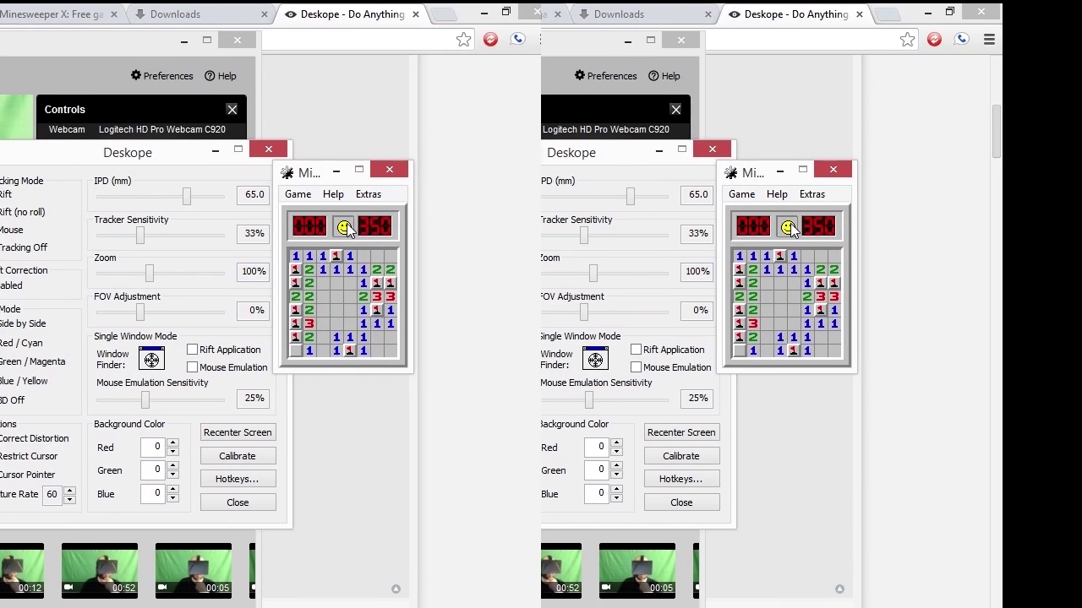
Step: Start a new Minesweeper game, open the first area and flag the obvious mines
click(343, 231)
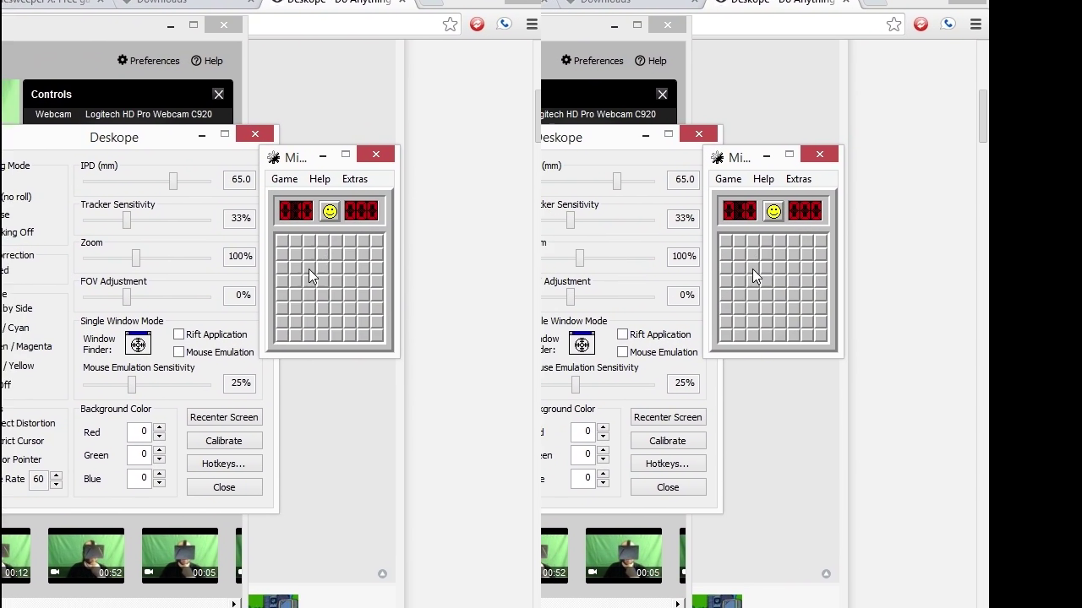
click(310, 311)
right_click(278, 276)
right_click(332, 303)
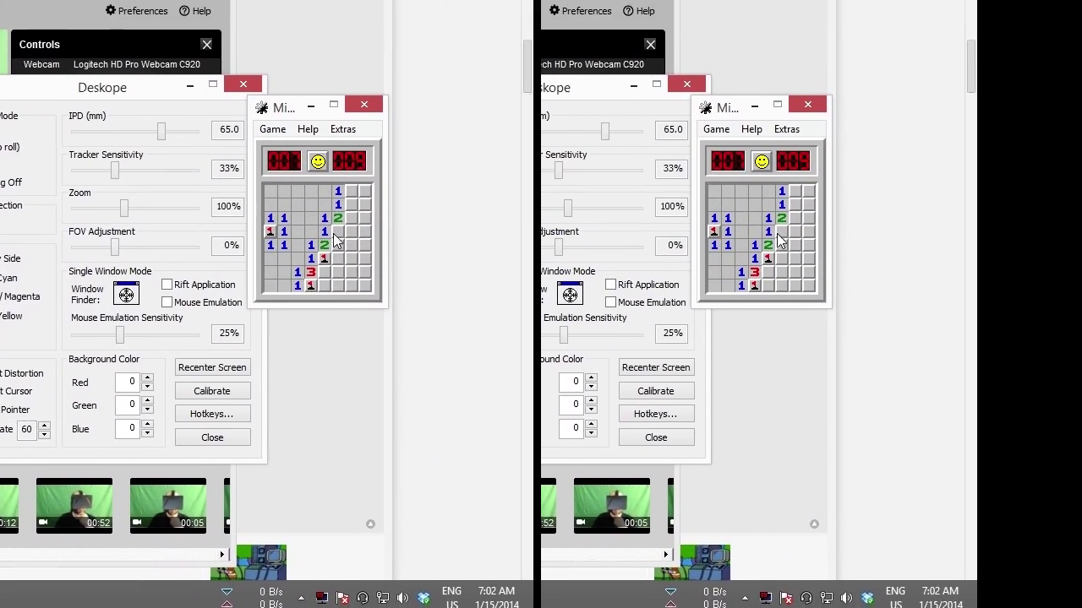
right_click(349, 203)
click(349, 217)
right_click(343, 215)
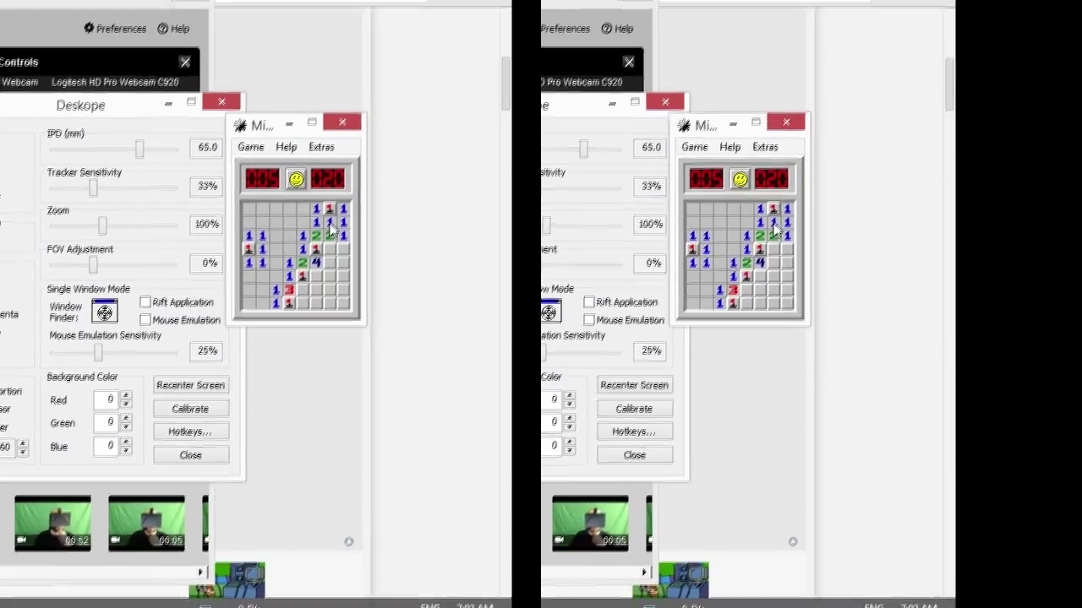
Step: Reveal the remaining safe cells to clear the board and win
click(330, 240)
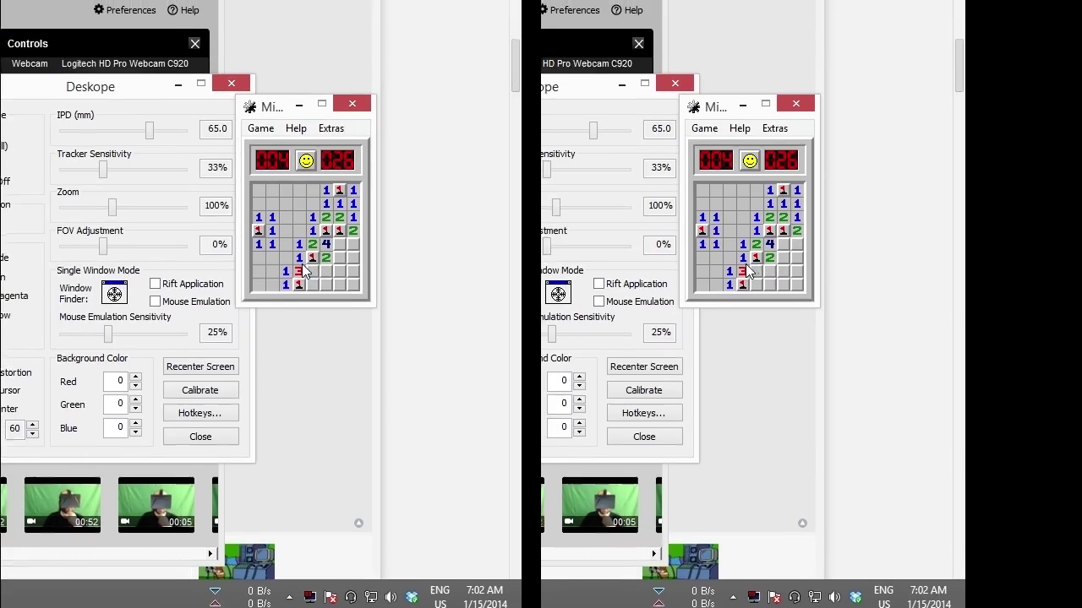
click(308, 276)
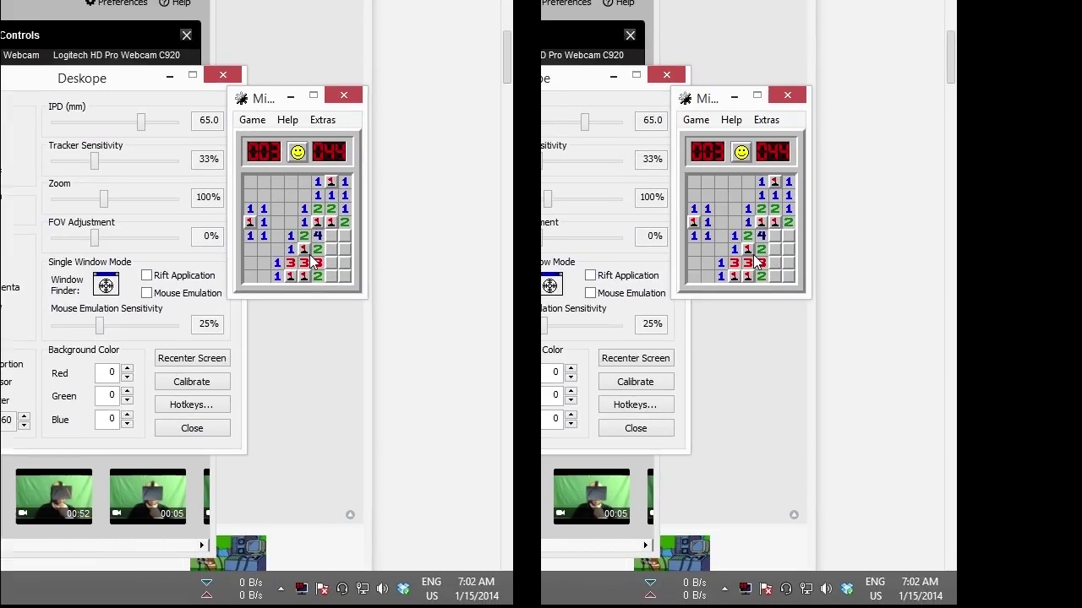
click(325, 251)
click(337, 256)
click(337, 242)
click(337, 270)
click(325, 269)
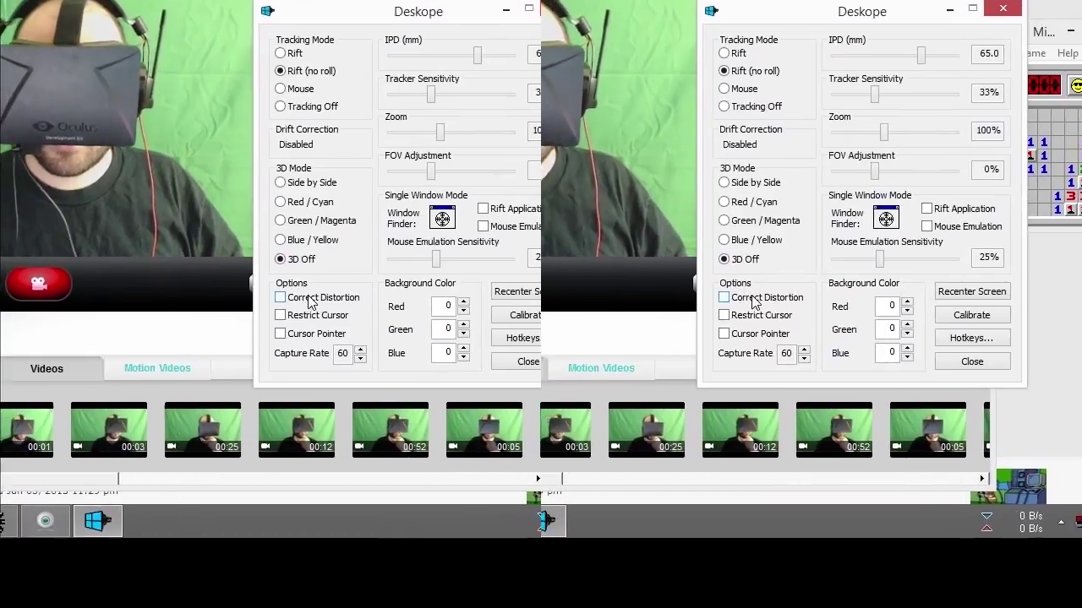
Step: Re-enable Correct Distortion, set Tracking Mode to Rift, and lower Zoom to 70%
click(270, 395)
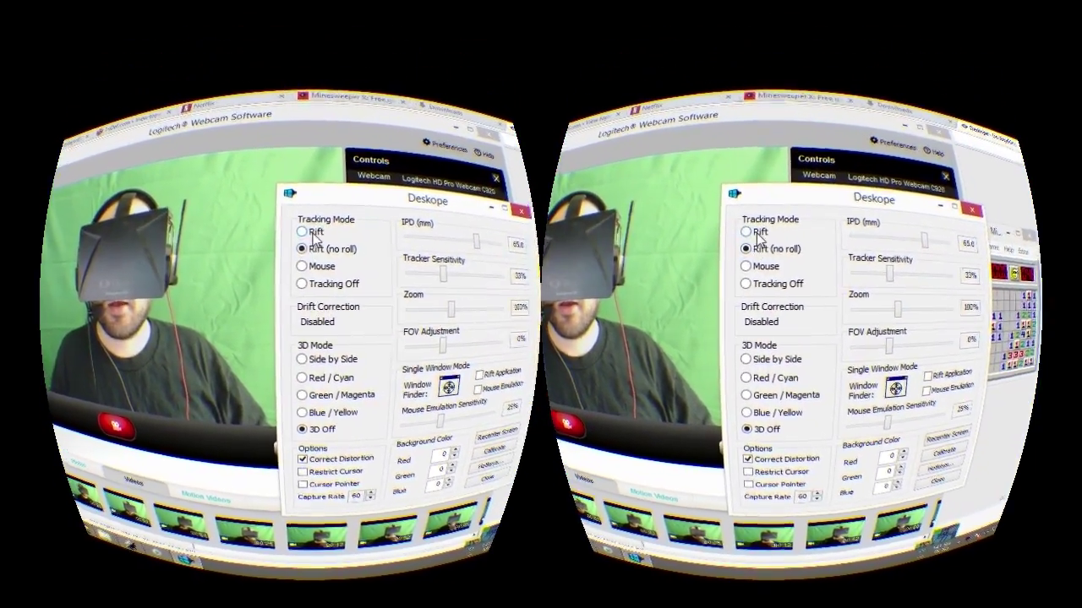
click(311, 192)
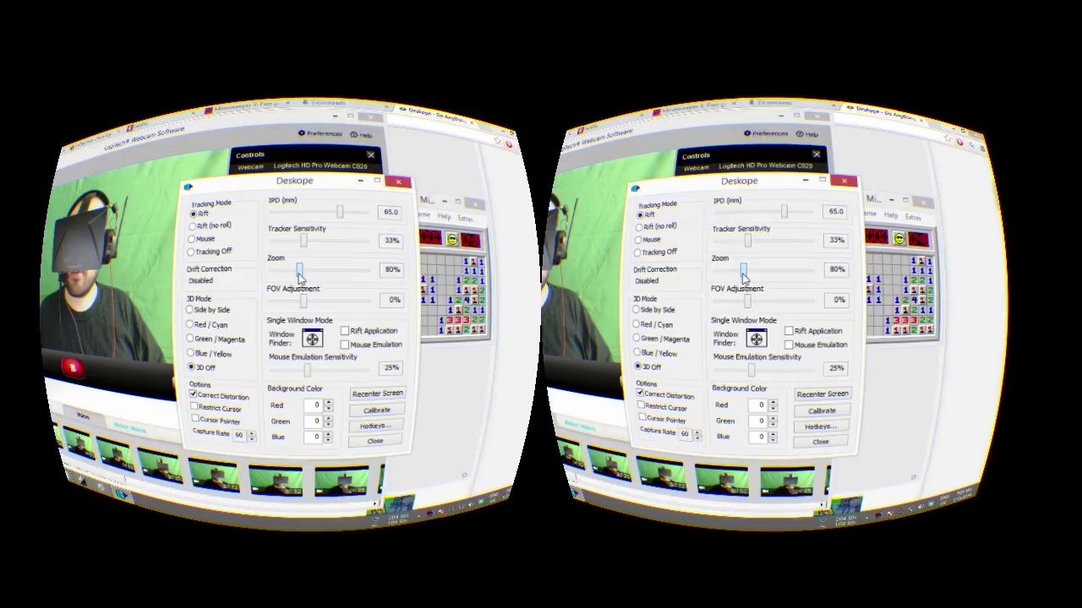
drag(300, 277, 292, 277)
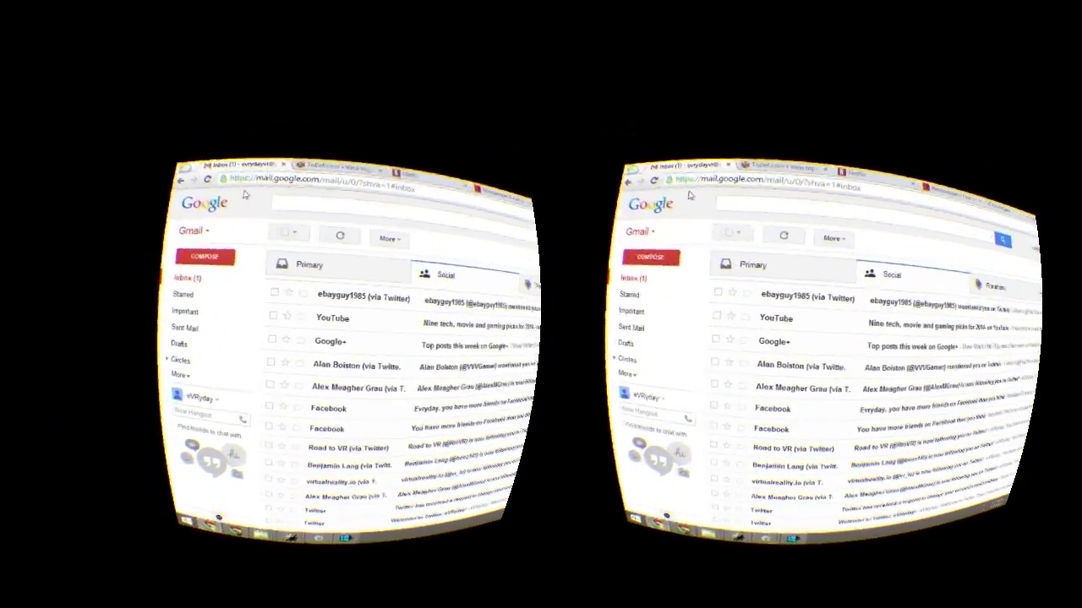
Step: Read the Twitter new-follower email in Gmail's Social category, then return to the inbox
click(426, 274)
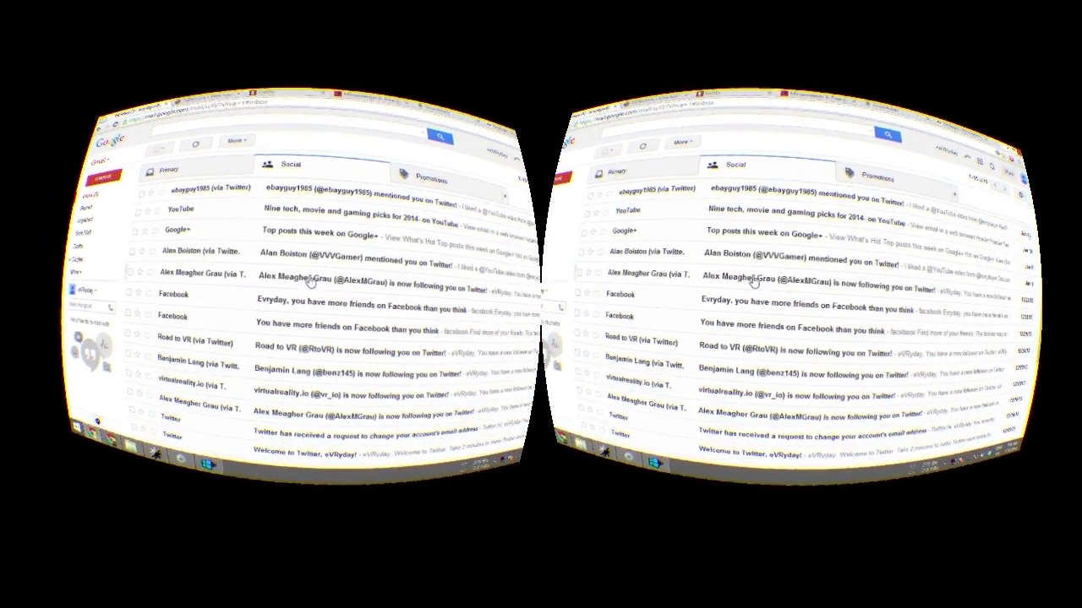
click(322, 281)
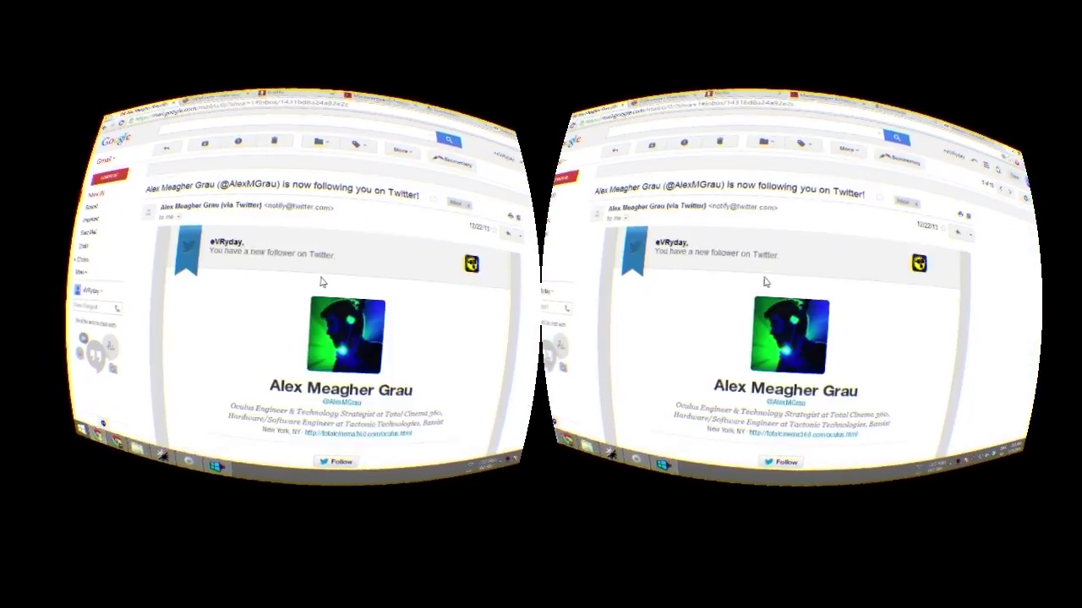
scroll(312, 271, down, 5)
scroll(296, 254, up, 5)
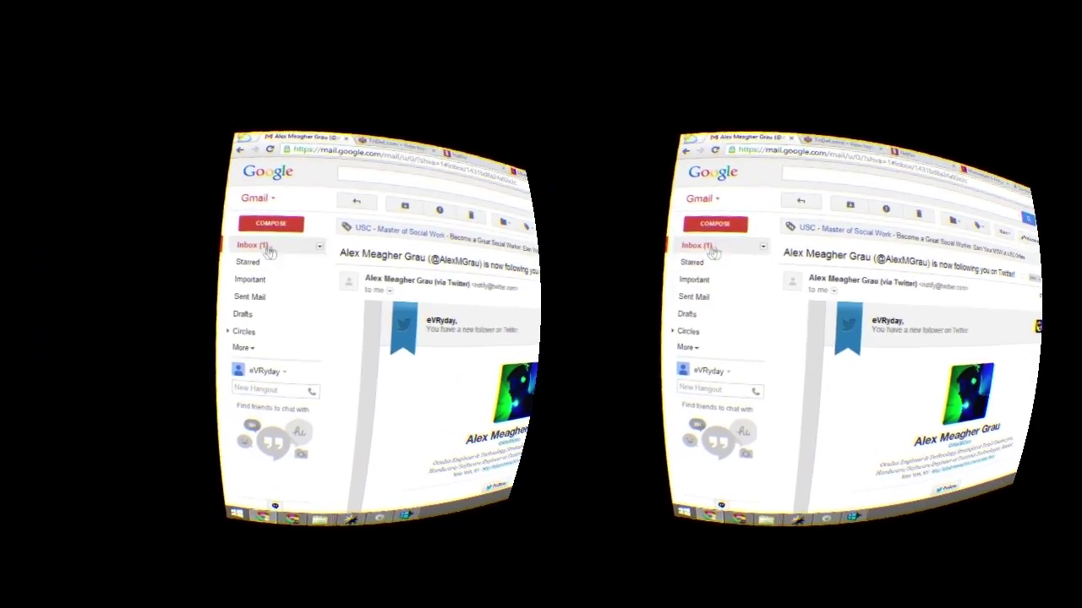
click(264, 253)
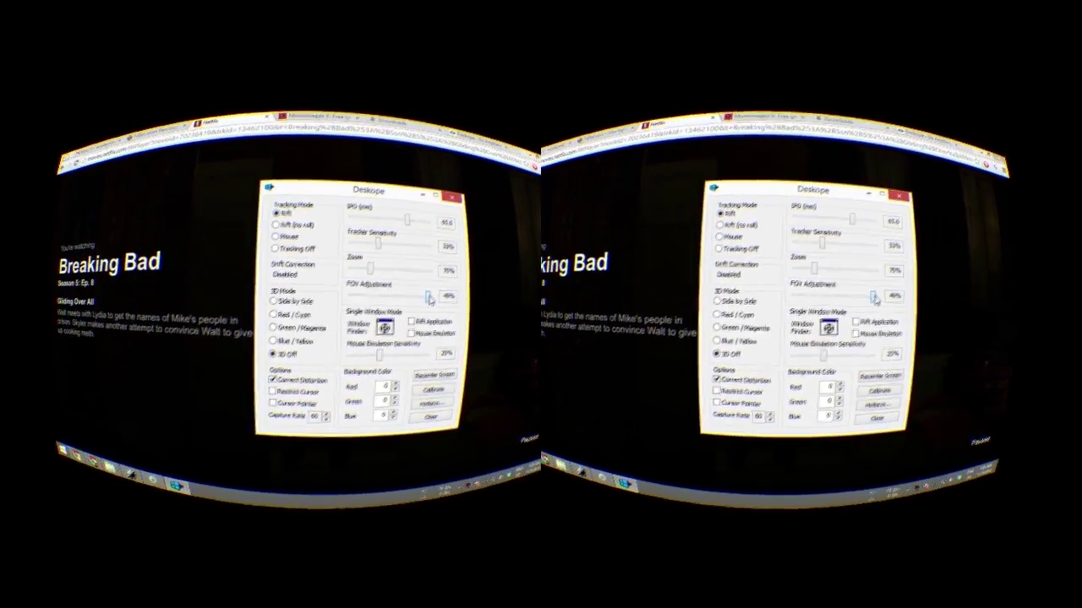
Step: Drag Deskope's FOV Adjustment slider from 49% down to 0%
drag(364, 281, 320, 273)
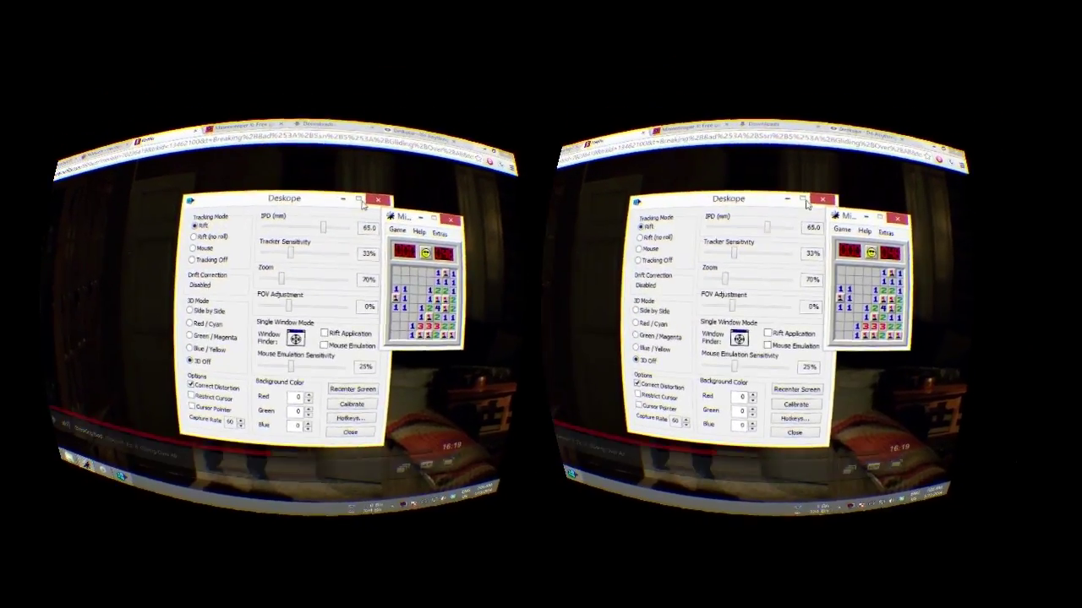
Step: Start a new Minesweeper game with F2 and move its window right of the Deskope dialog
key(F2)
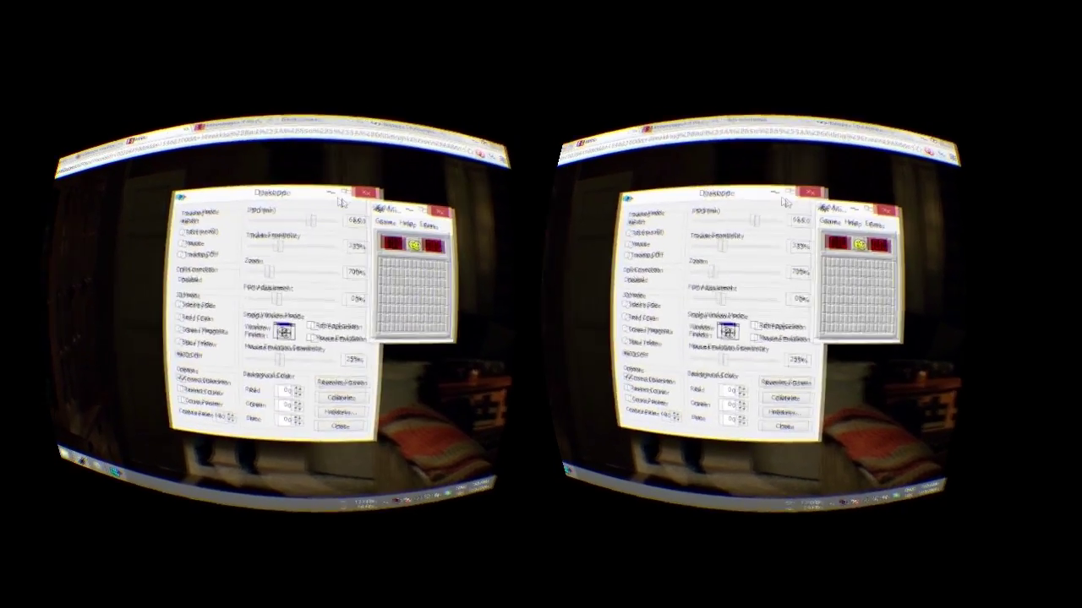
drag(397, 210, 448, 212)
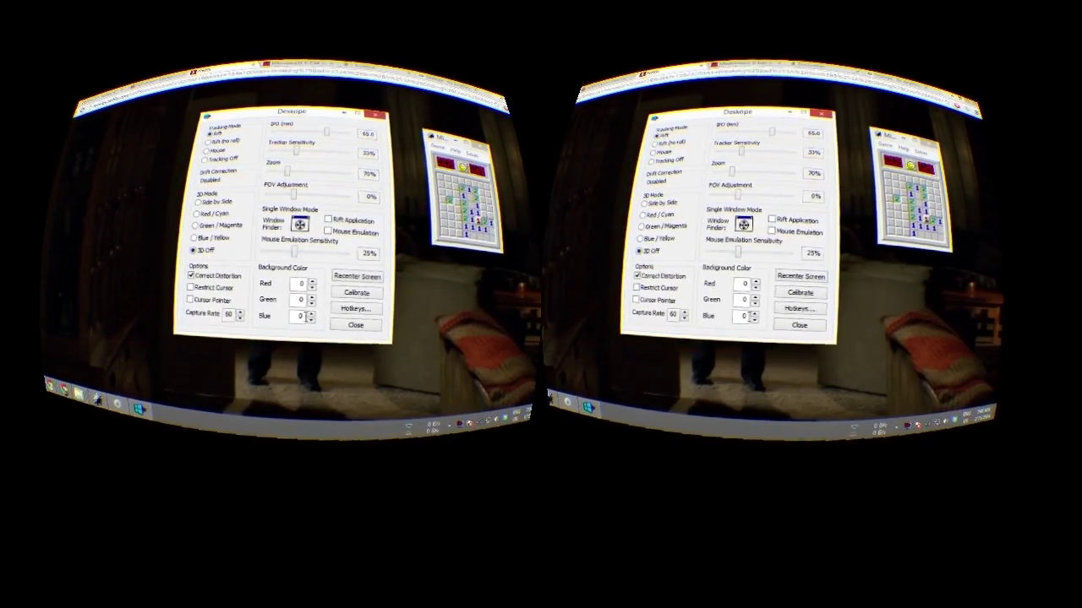
Step: Set Deskope's background colour fields to Blue 128, Green 64 and Red 64
click(324, 328)
click(323, 328)
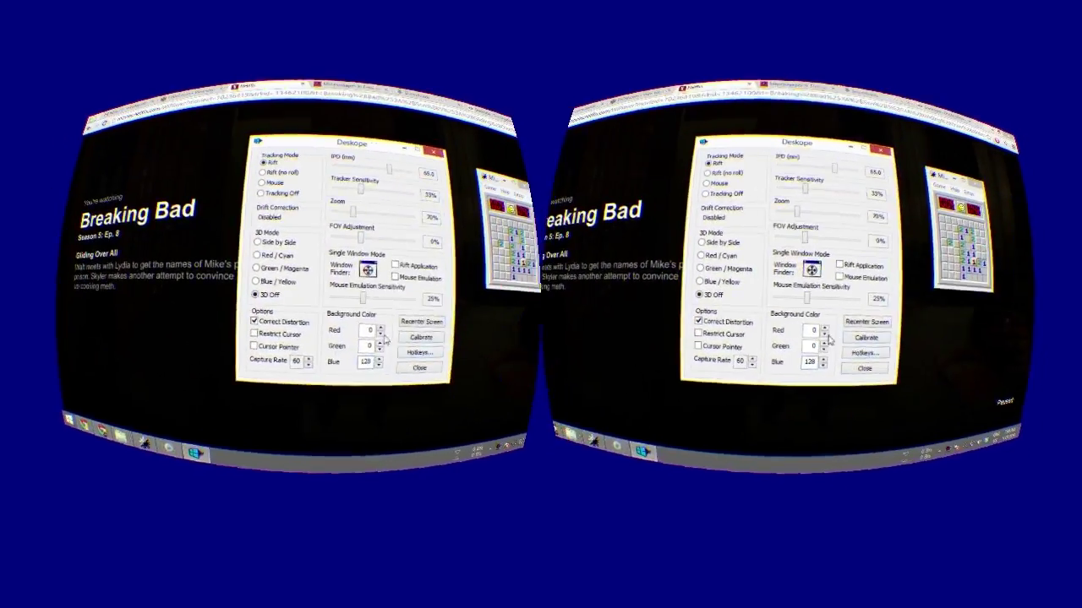
text(64)
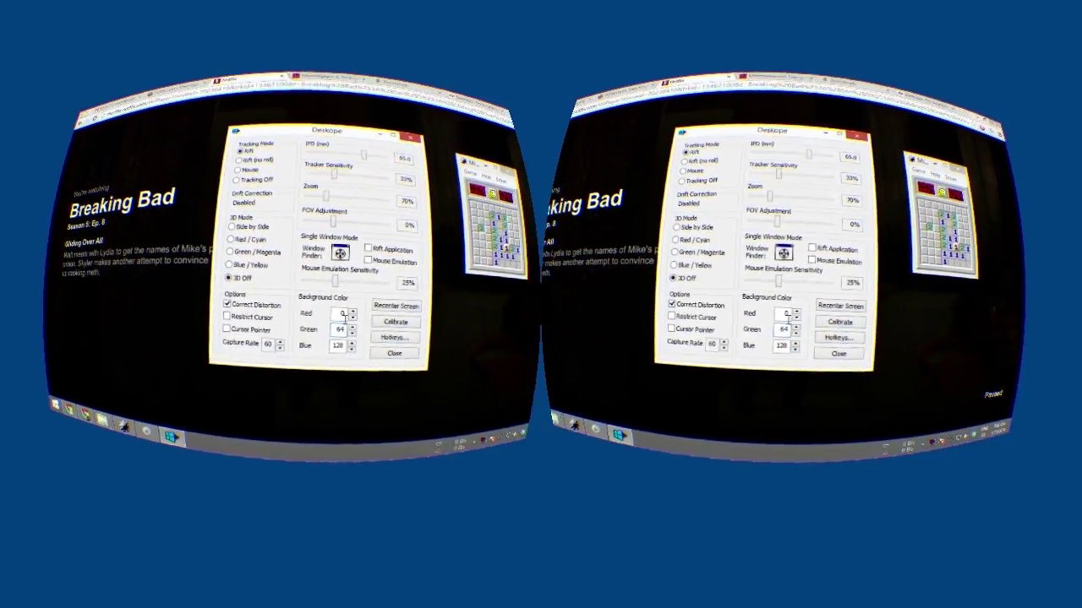
text(64)
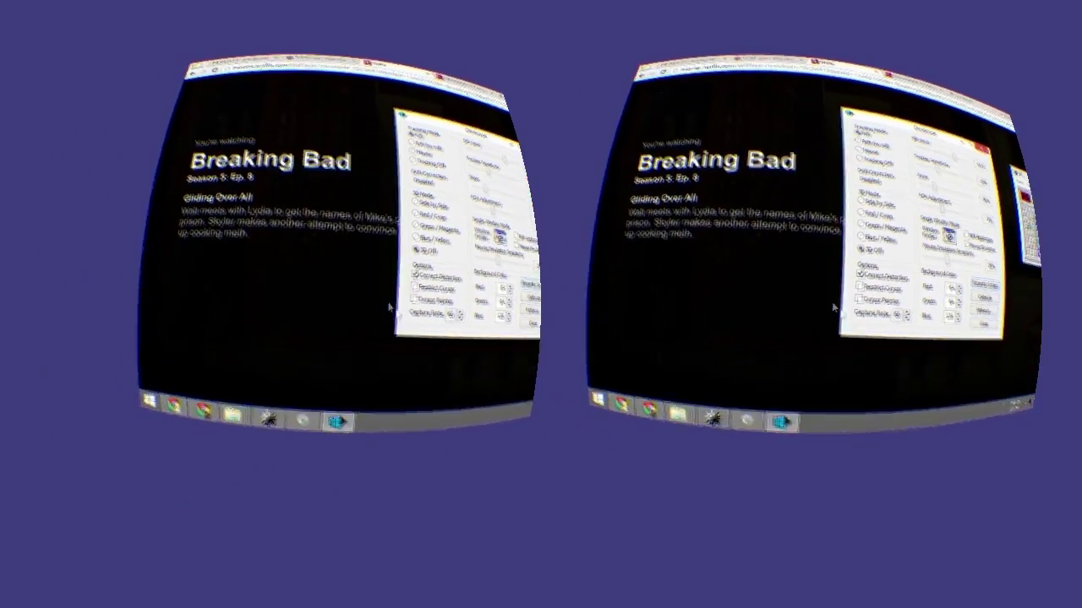
Step: Bring the browser listing recommended Oculus Rift demos and games forward from the taskbar
mouse_move(758, 332)
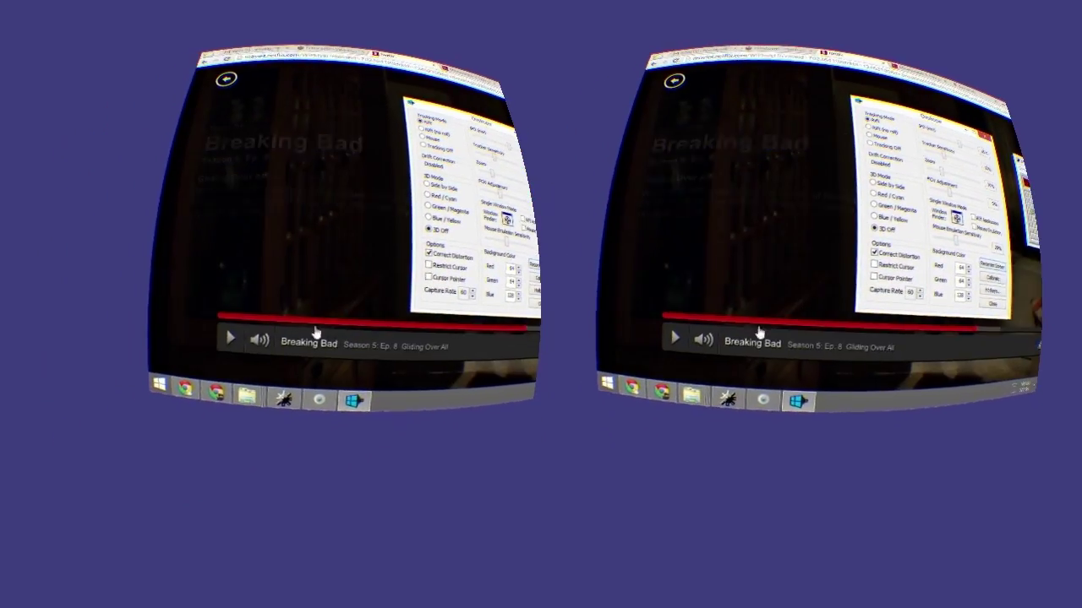
mouse_move(691, 390)
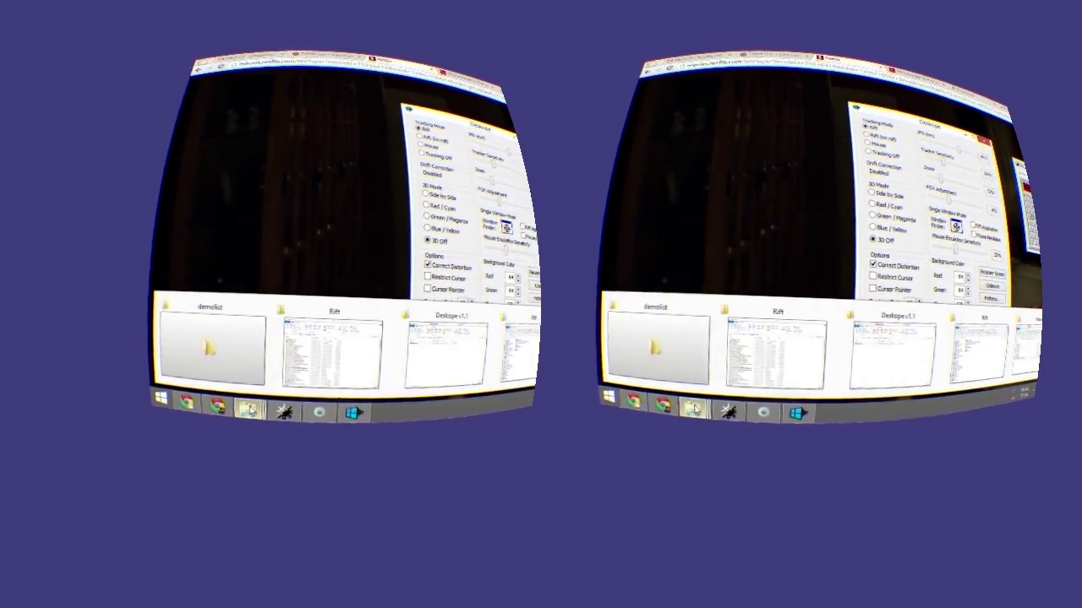
mouse_move(718, 356)
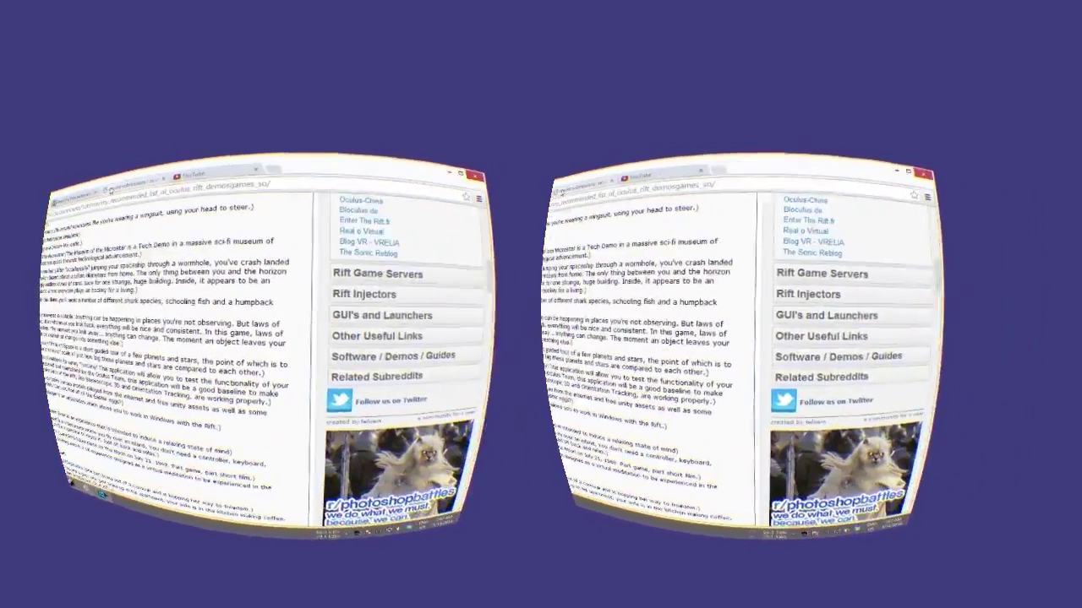
Step: Switch to the YouTube tab and go to My channel to find 'Oculus Rift - Don't Let Go (1080p)'
scroll(194, 338, up, 5)
scroll(124, 269, up, 10)
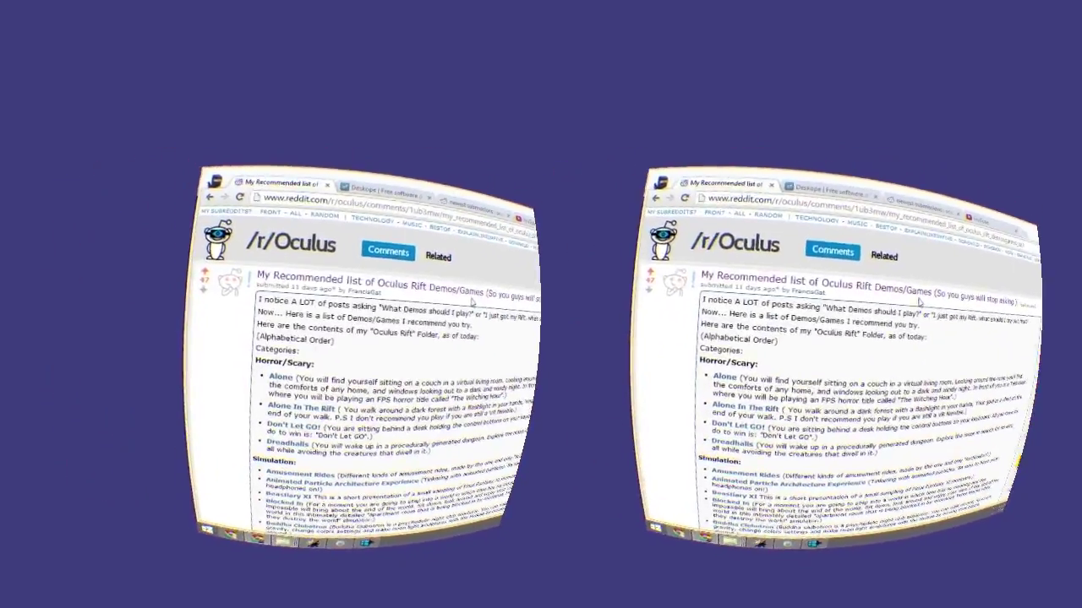
key(ctrl+Tab)
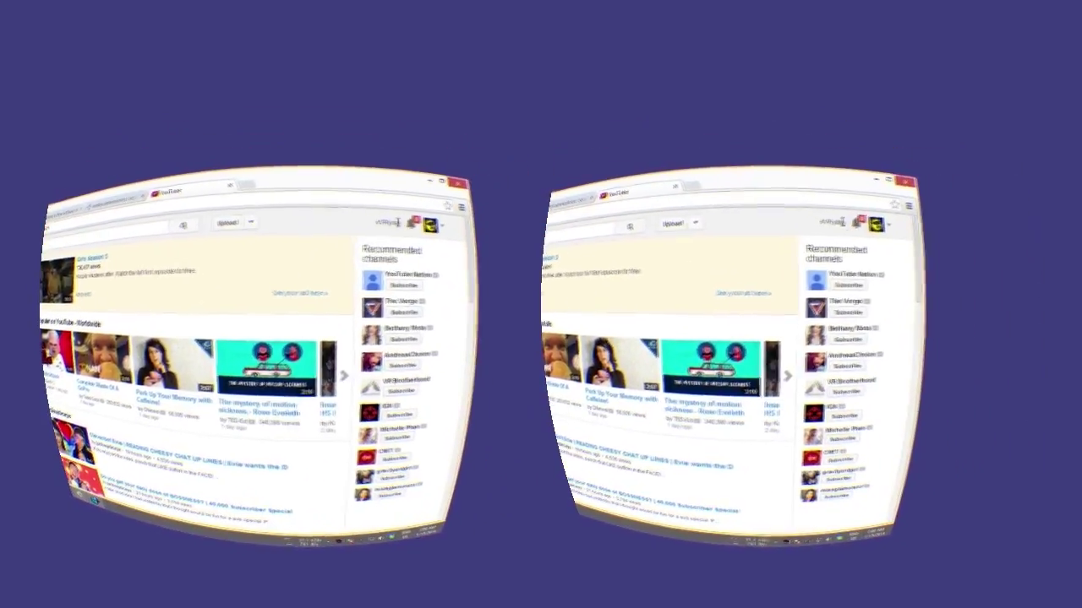
click(422, 224)
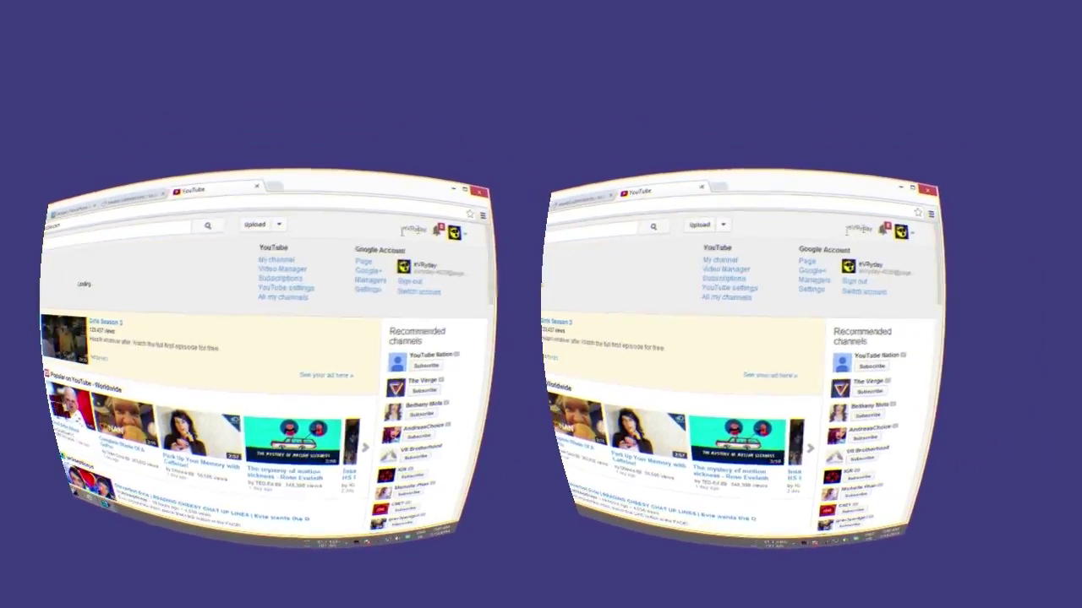
click(380, 251)
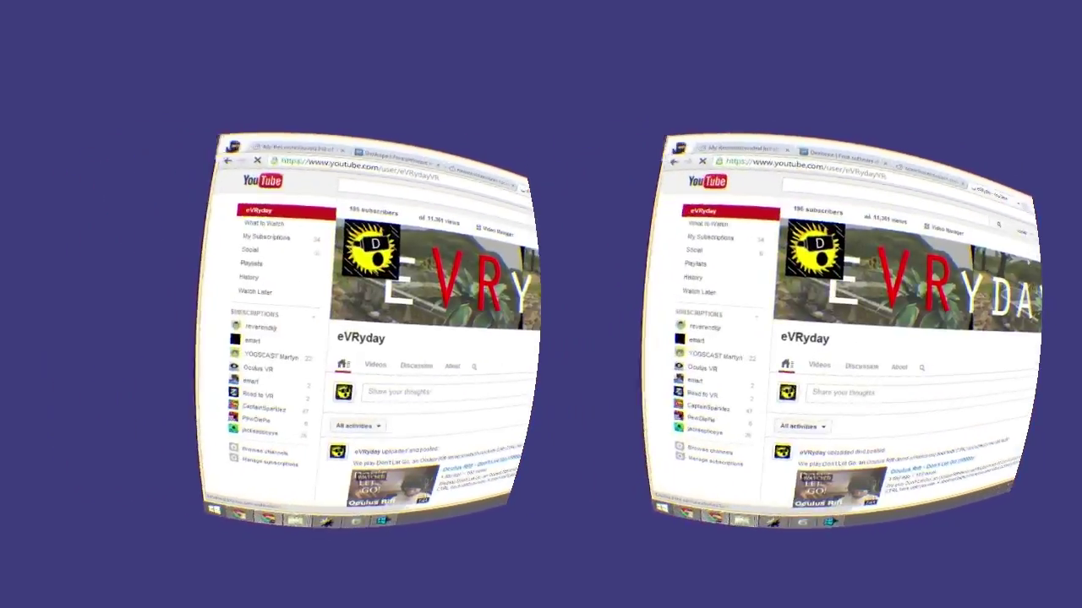
scroll(377, 219, down, 5)
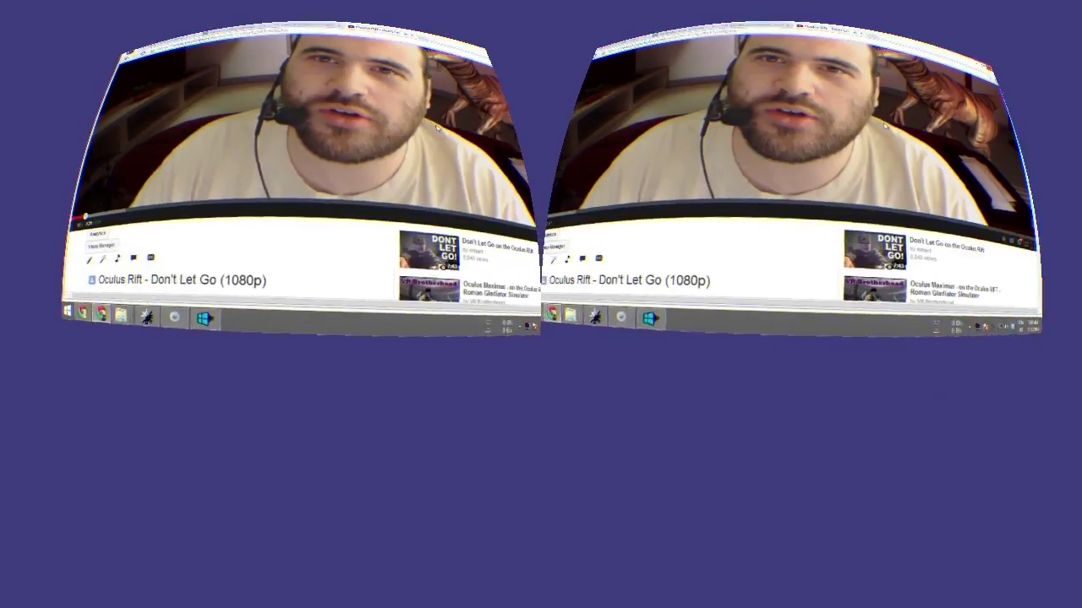
Step: Scroll the 'Oculus Rift - Don't Let Go' page down to the comments, back up, then down again
scroll(437, 127, down, 5)
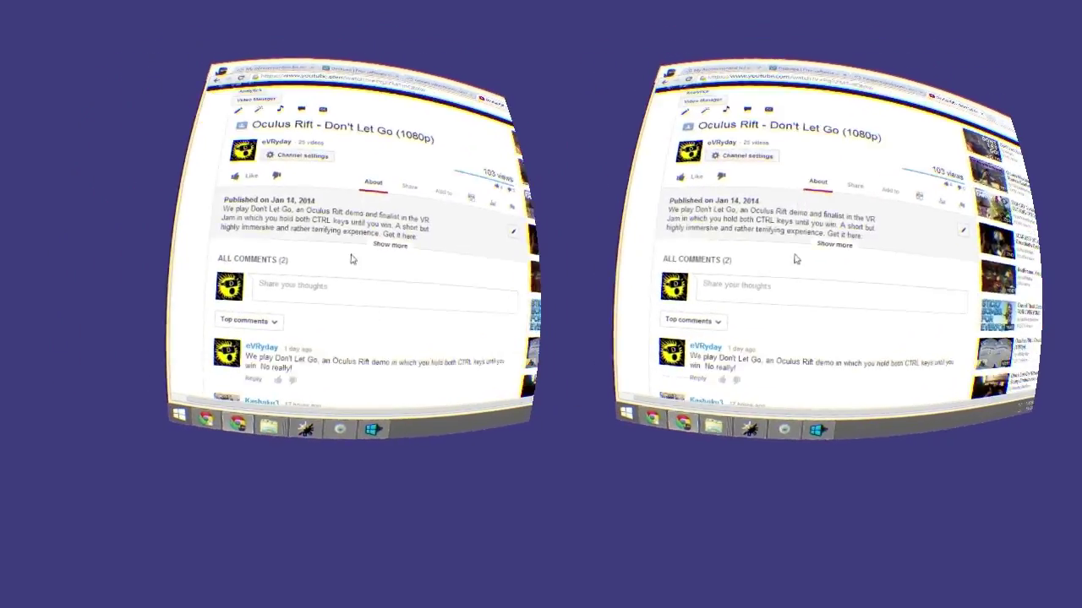
scroll(351, 262, down, 3)
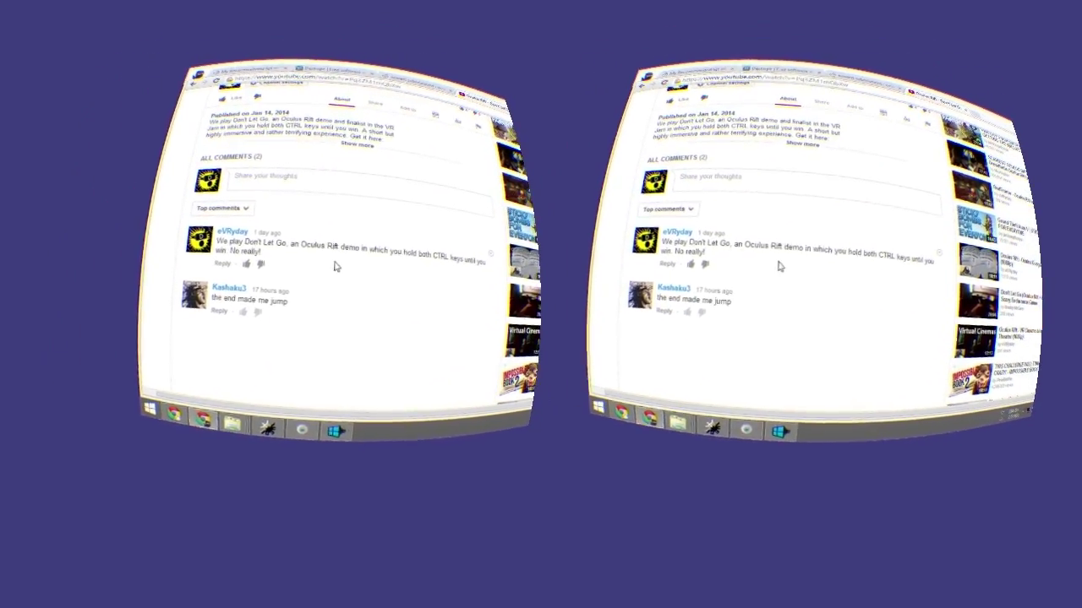
scroll(338, 269, up, 8)
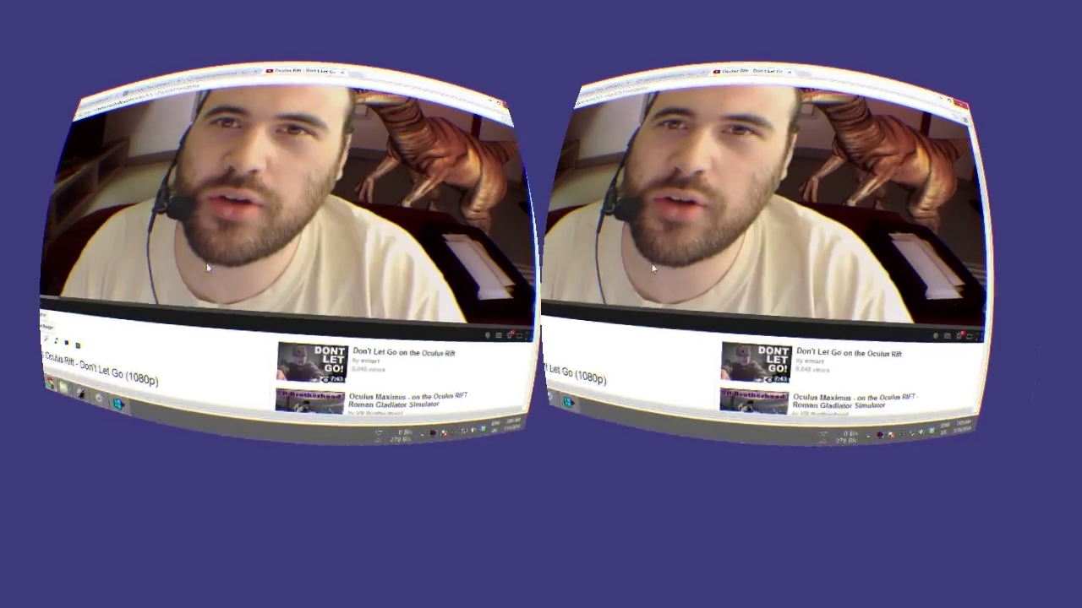
scroll(201, 287, up, 3)
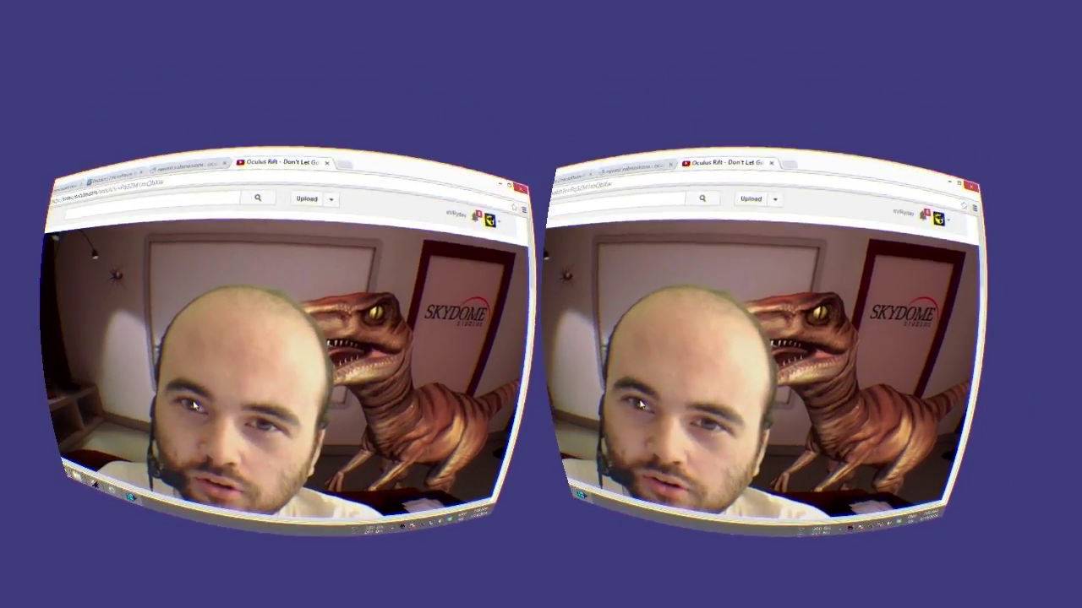
scroll(382, 348, down, 2)
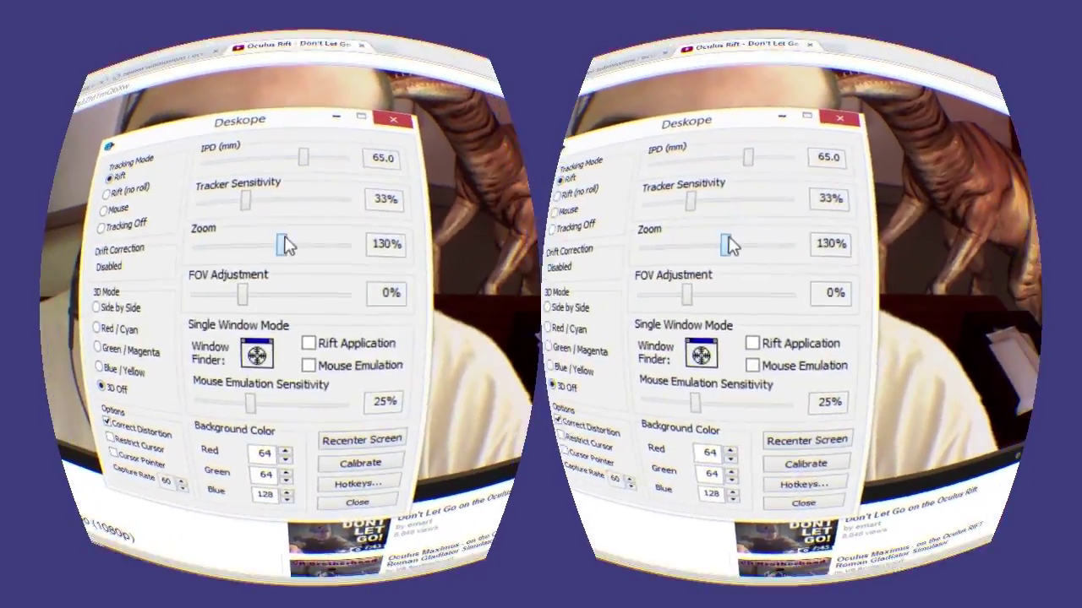
Step: Drag the Deskope Zoom slider from 150% down to about 100%
drag(285, 245, 262, 245)
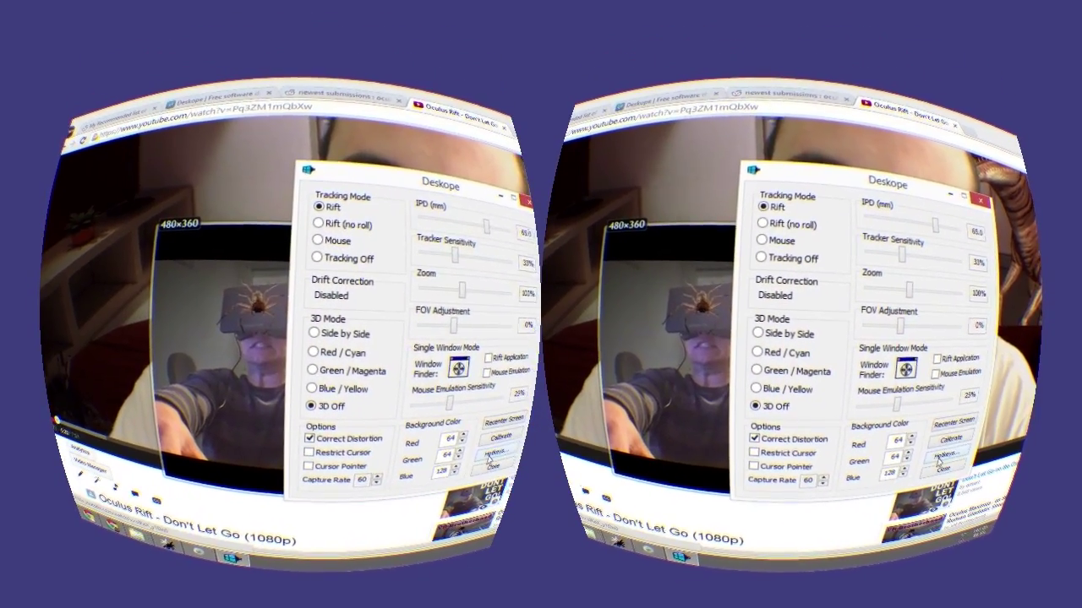
Step: Bring up the Windows task switcher to return to the Chrome window
key(alt+Tab)
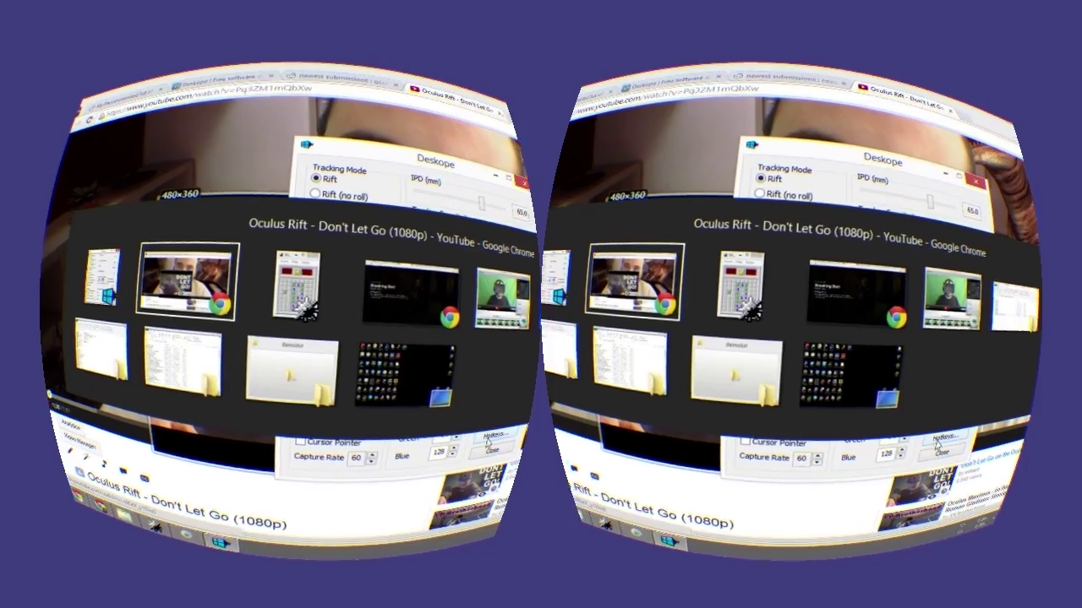